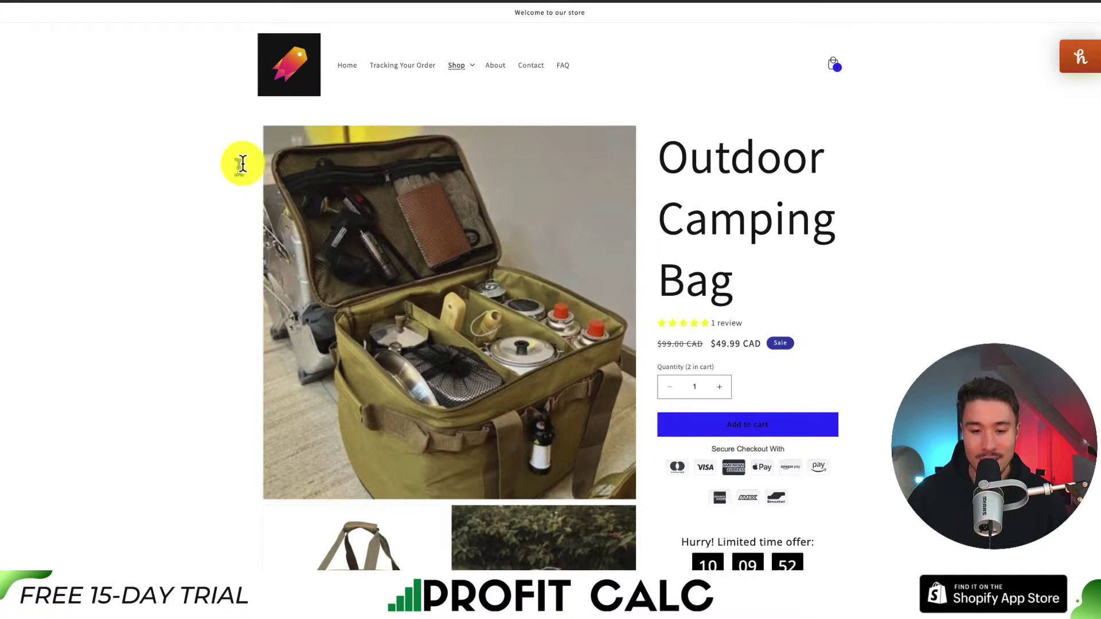
Step: Highlight the struck-through $99.00 CAD compare-at price on the Outdoor Camping Bag page
{"action": "mouse_move", "coordinate": [659, 344]}
{"action": "left_mouse_down"}
{"action": "mouse_move", "coordinate": [694, 344]}
{"action": "mouse_move", "coordinate": [657, 346]}
{"action": "left_mouse_up"}
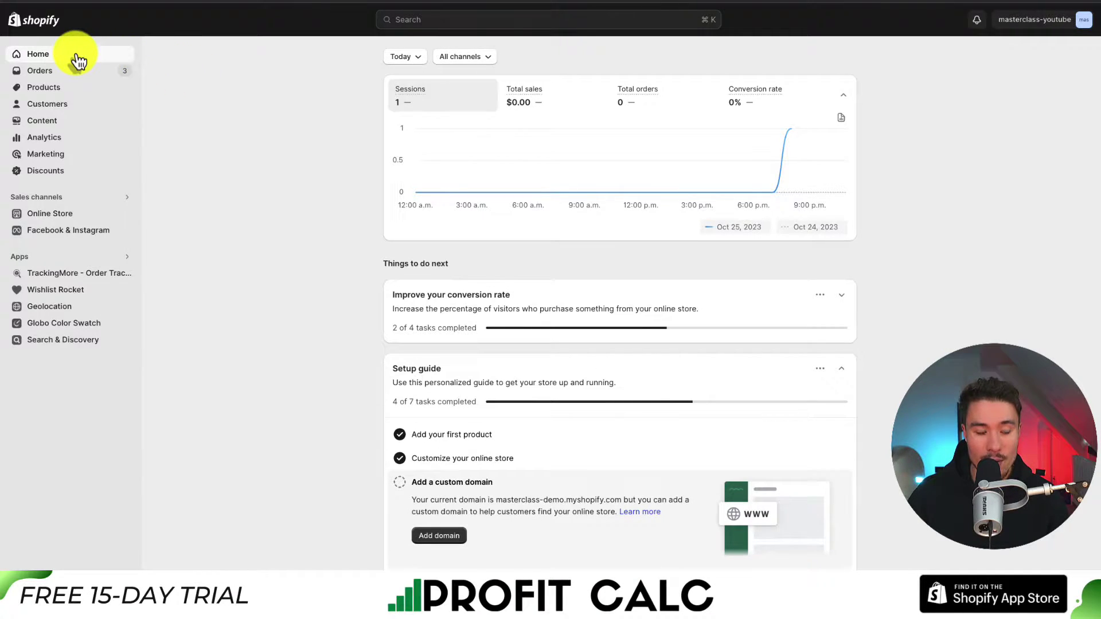
Step: From Online Store, start customizing the current Dawn Theme - July 16th Copy
{"action": "left_click", "coordinate": [62, 218]}
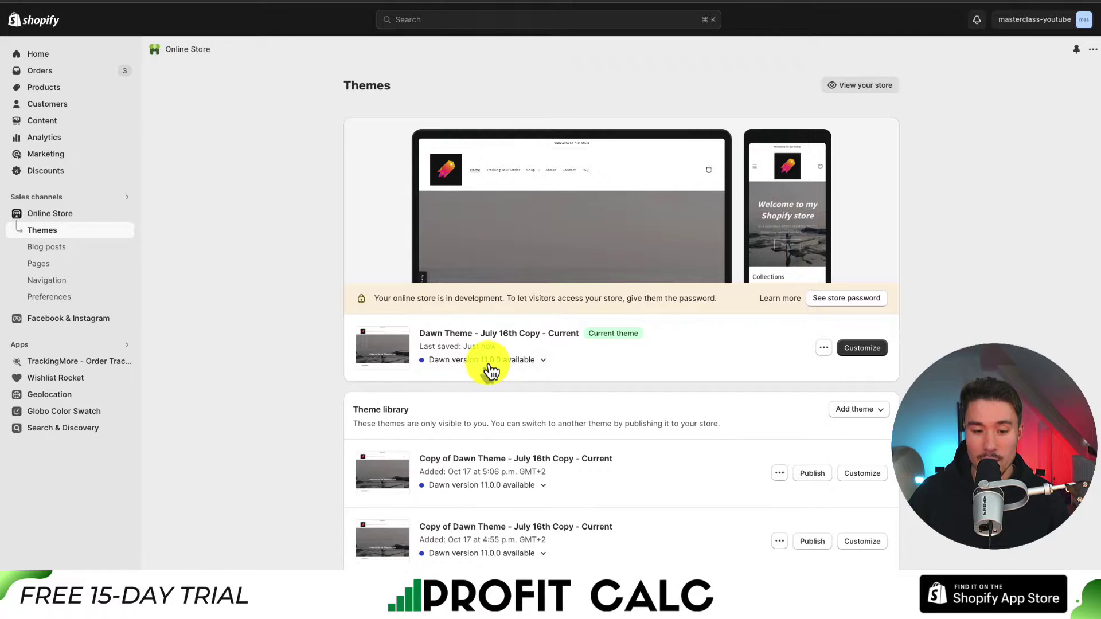
{"action": "left_click", "coordinate": [862, 348]}
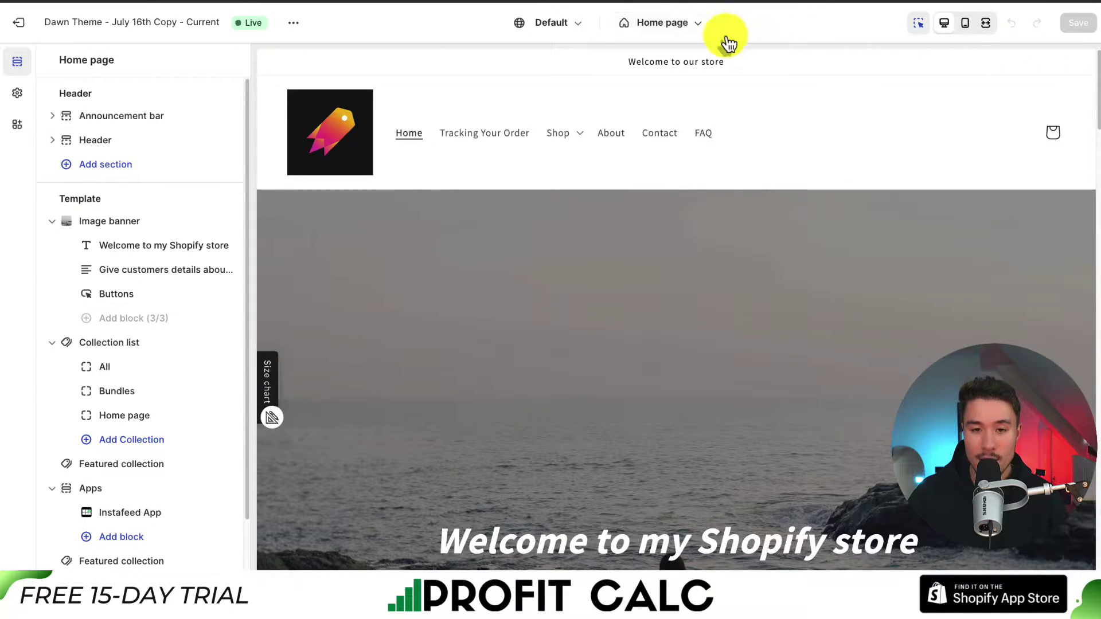
Step: Switch the theme editor from the Home page to the Products > Default product template
{"action": "left_click", "coordinate": [663, 26]}
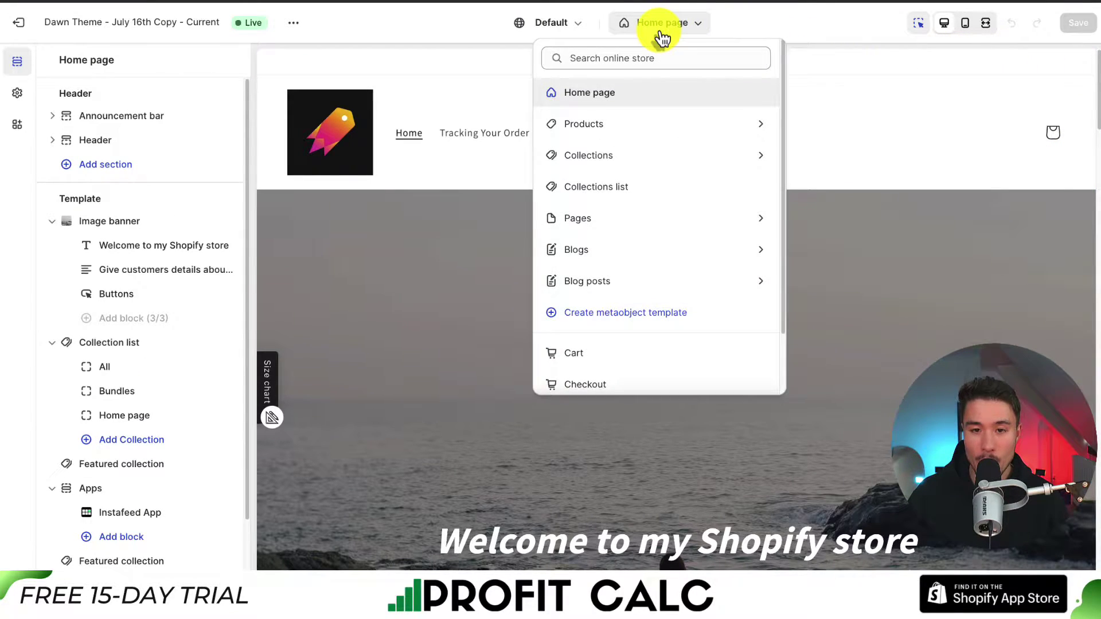
{"action": "left_click", "coordinate": [641, 125]}
{"action": "left_click", "coordinate": [634, 122]}
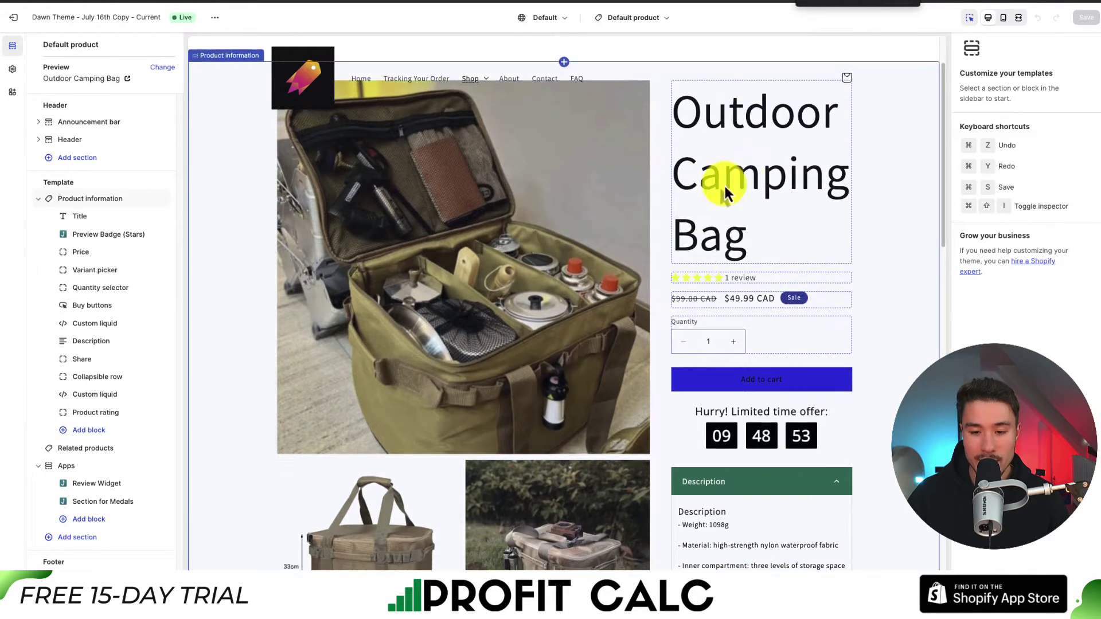
{"action": "scroll", "coordinate": [688, 200], "scroll_direction": "down", "scroll_amount": 1}
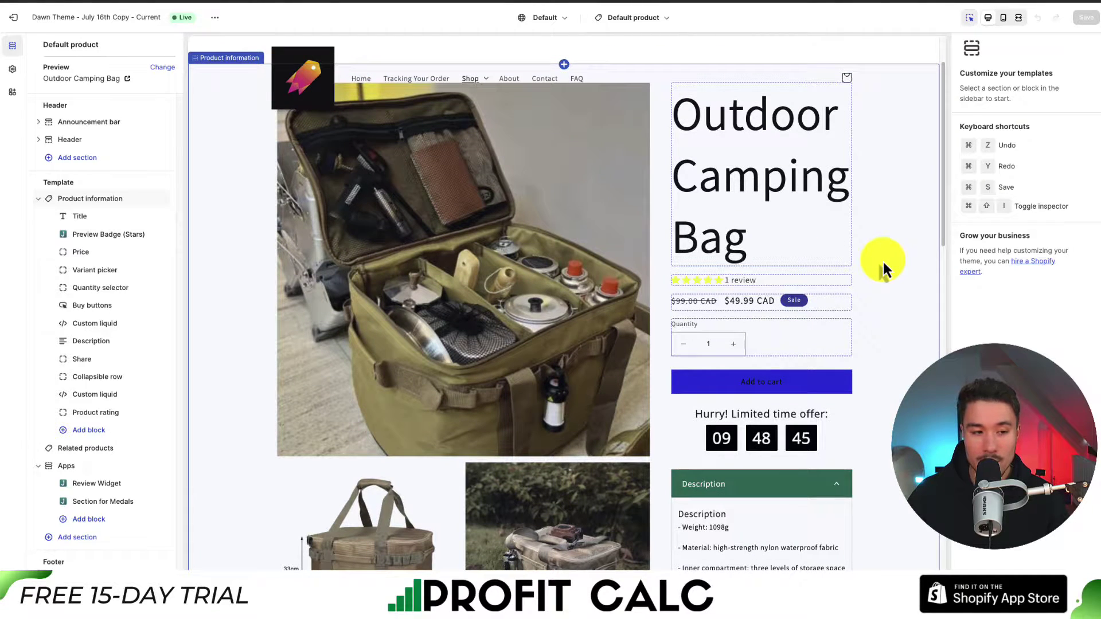
Step: Show the Product information section's empty Custom CSS box, zoomed in for readability
{"action": "left_click", "coordinate": [83, 199]}
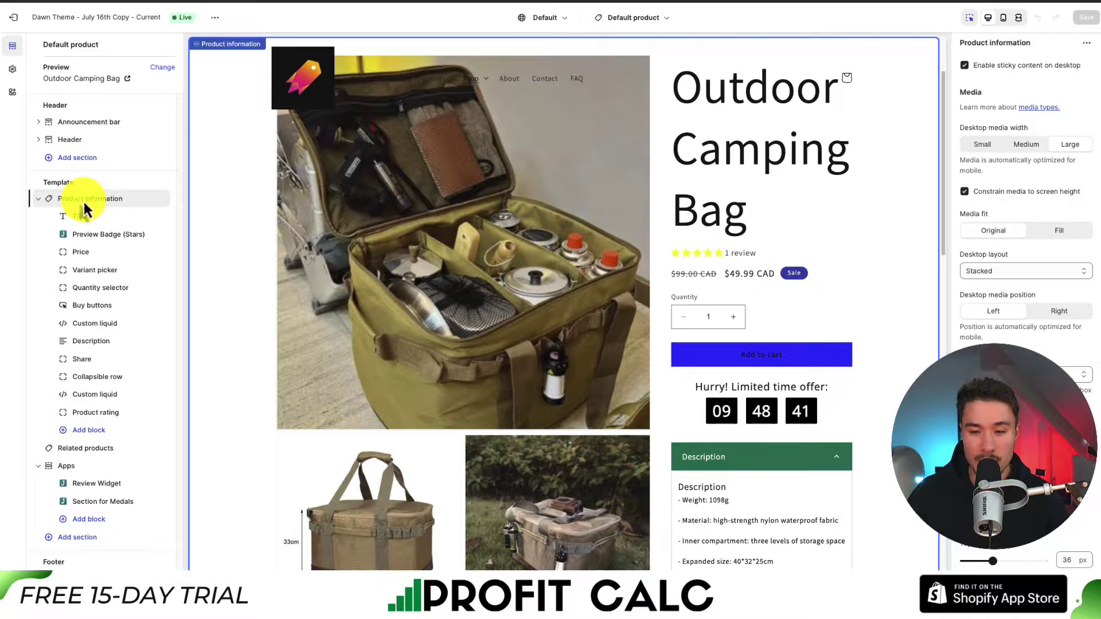
{"action": "scroll", "coordinate": [1093, 121], "scroll_direction": "down", "scroll_amount": 2}
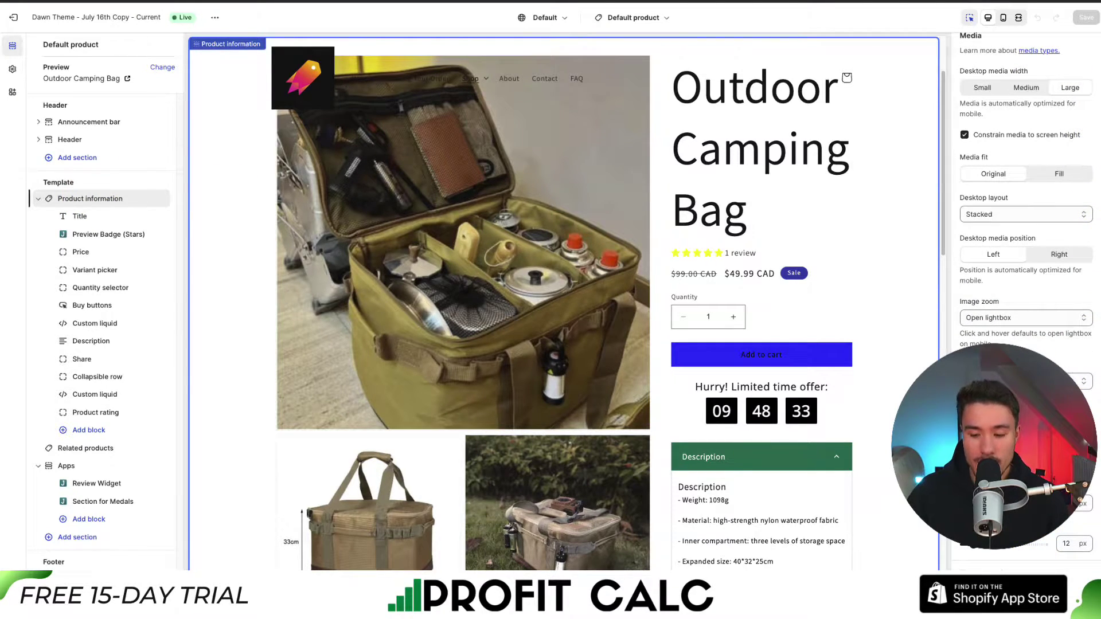
{"action": "scroll", "coordinate": [1031, 516], "scroll_direction": "down", "scroll_amount": 3}
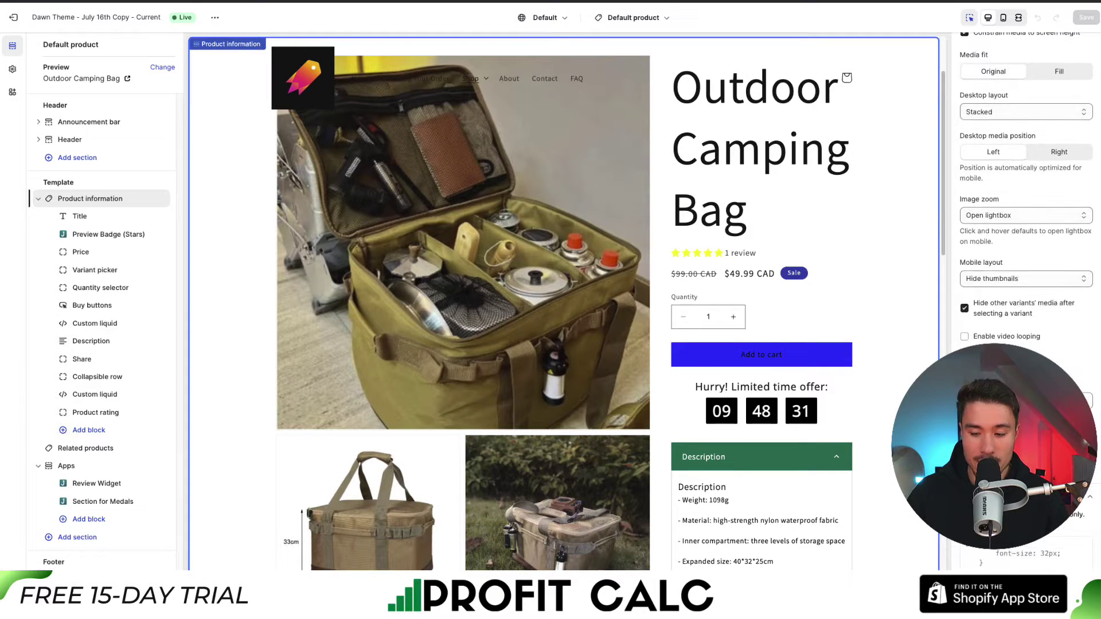
{"action": "key", "text": "ctrl+plus"}
{"action": "scroll", "coordinate": [1032, 552], "scroll_direction": "down", "scroll_amount": 5}
{"action": "scroll", "coordinate": [165, 523], "scroll_direction": "down", "scroll_amount": 8}
{"action": "left_click", "coordinate": [164, 525]}
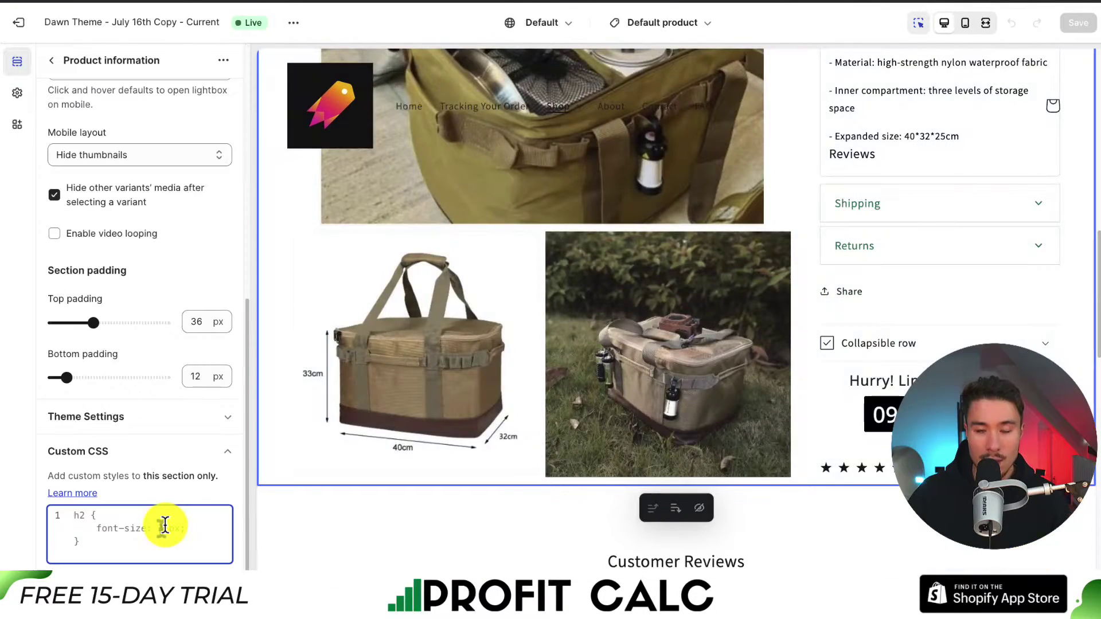
{"action": "key", "text": "ctrl+plus"}
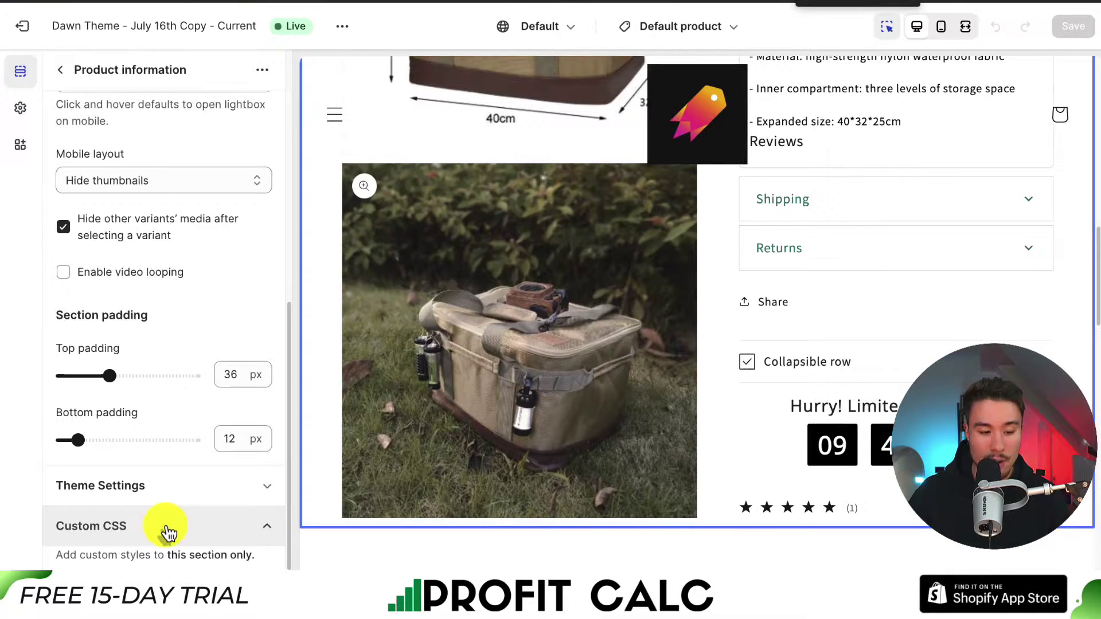
{"action": "scroll", "coordinate": [166, 531], "scroll_direction": "down", "scroll_amount": 2}
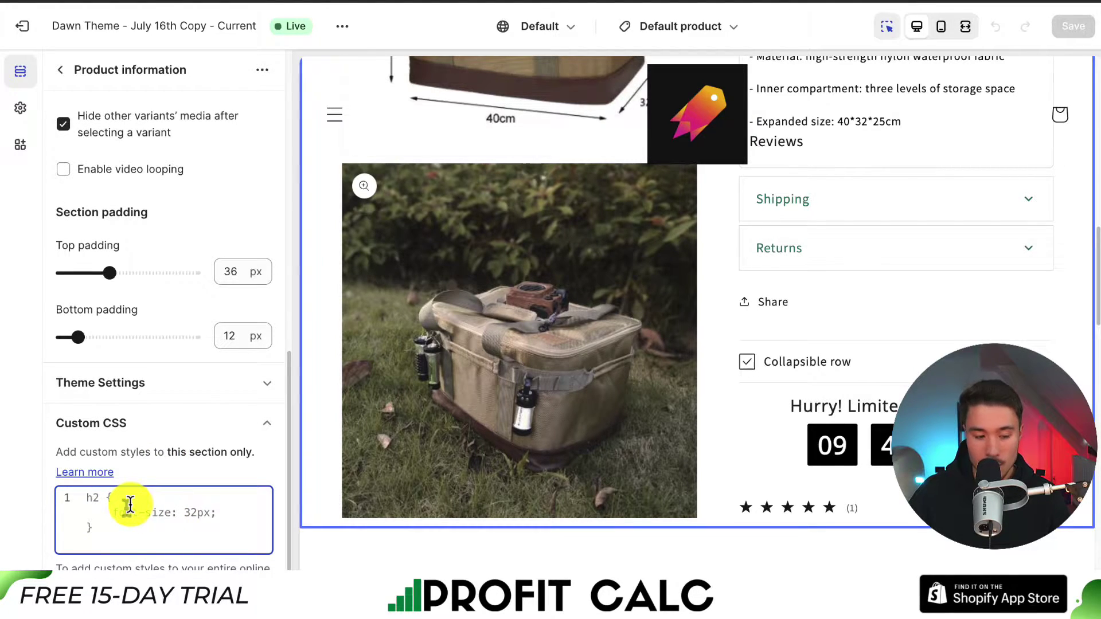
{"action": "key", "text": "ctrl+plus"}
{"action": "scroll", "coordinate": [130, 505], "scroll_direction": "down", "scroll_amount": 2}
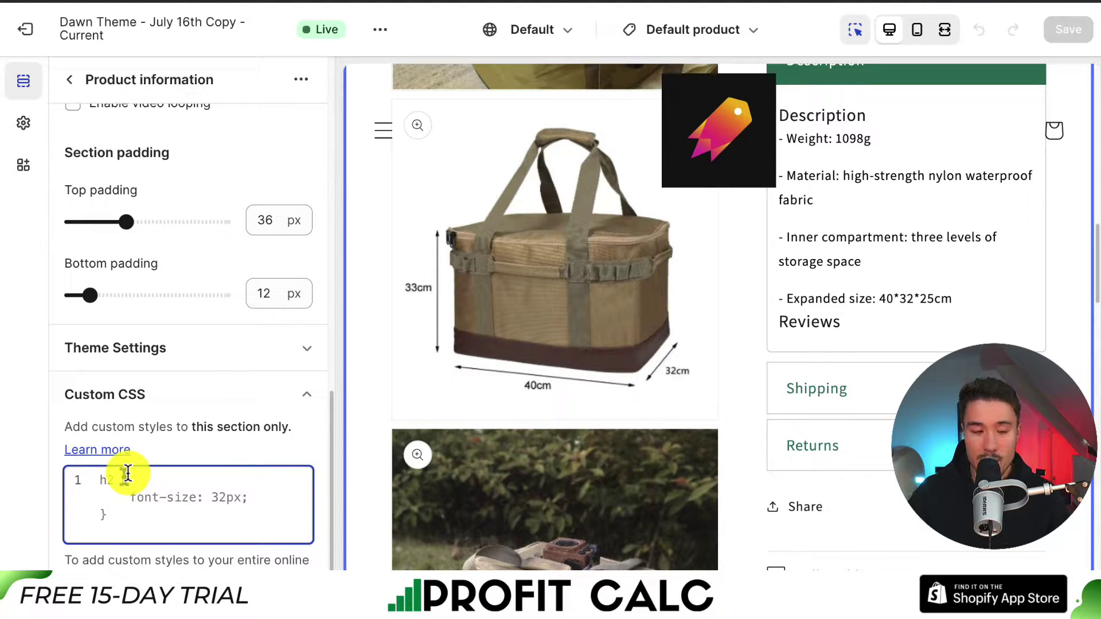
Step: Enter the rule '.price-item--regular {' in Custom CSS and open a blank line inside its braces
{"action": "type", "text": ".price-"}
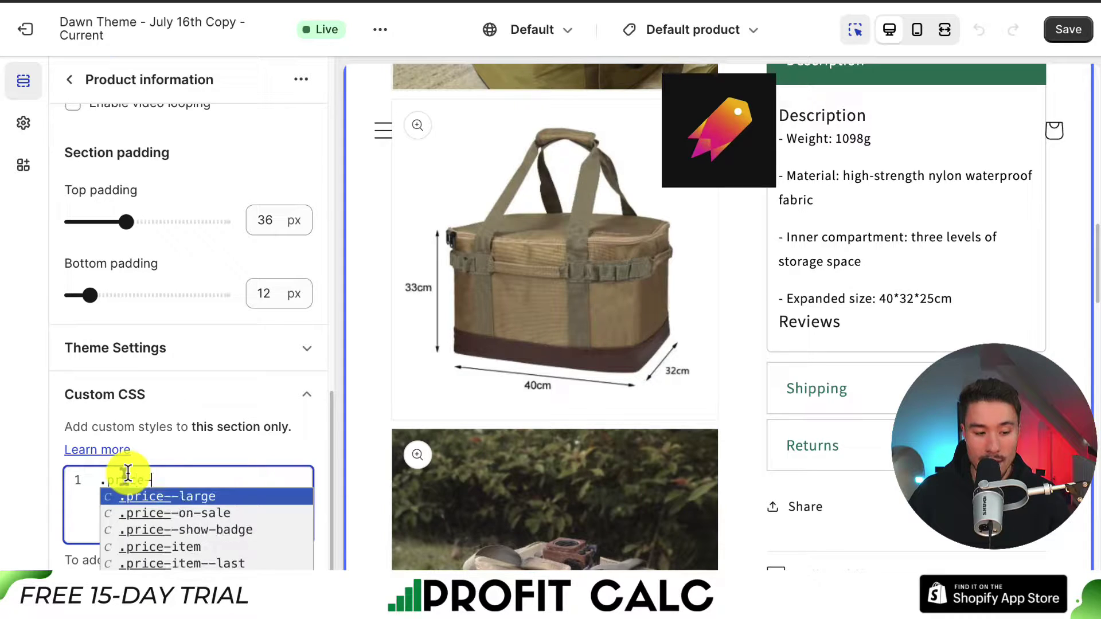
{"action": "type", "text": "item--re"}
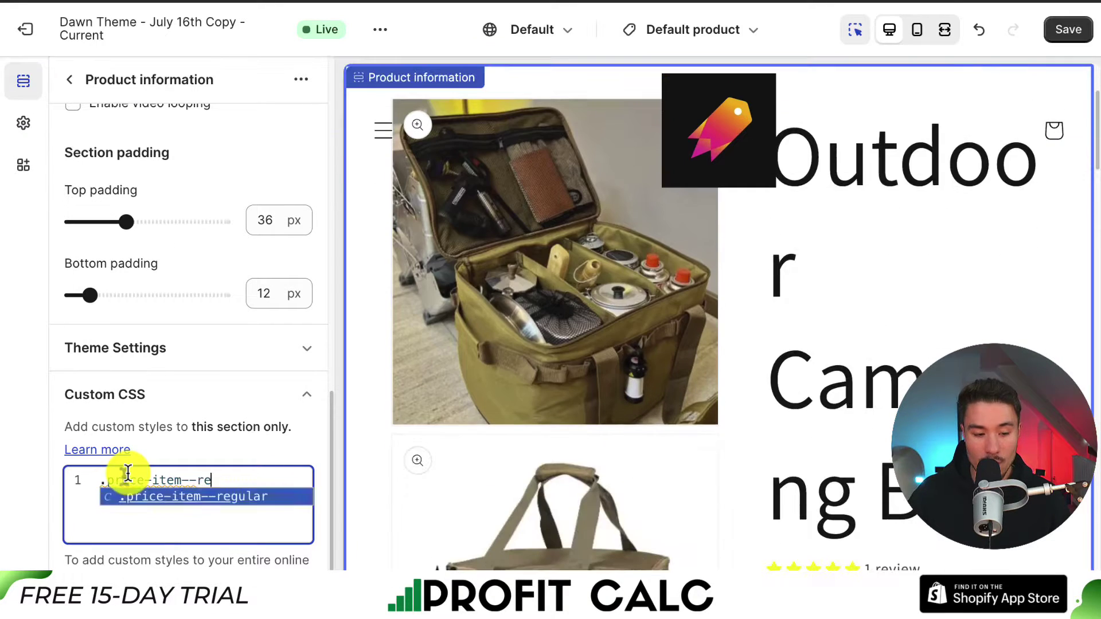
{"action": "type", "text": "gular"}
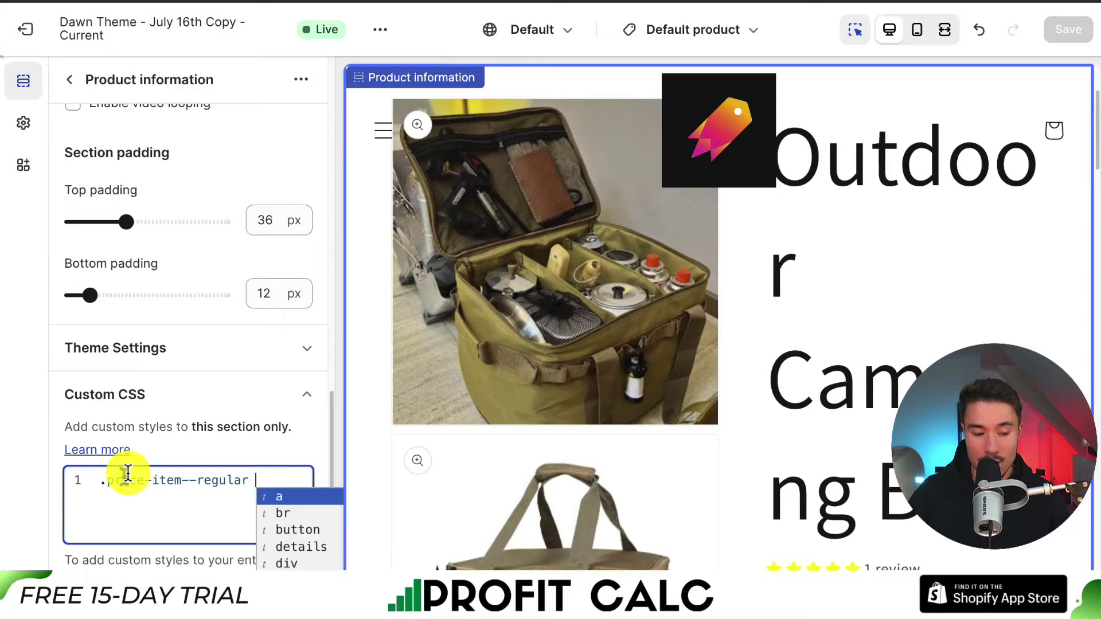
{"action": "type", "text": " {"}
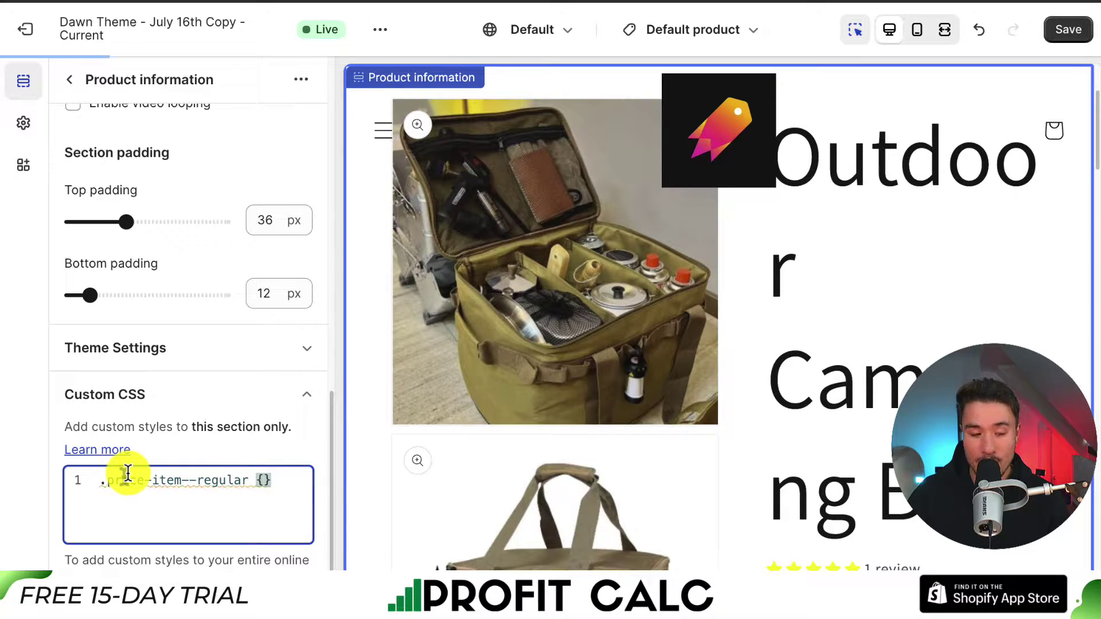
{"action": "key", "text": "Return"}
{"action": "key", "text": "Return"}
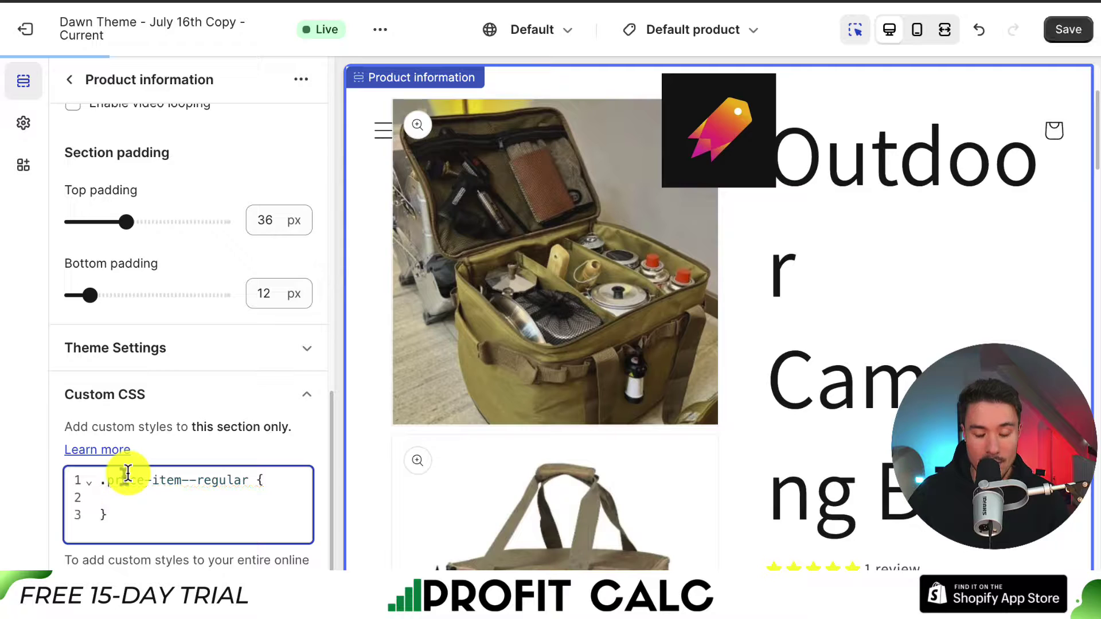
{"action": "key", "text": "BackSpace"}
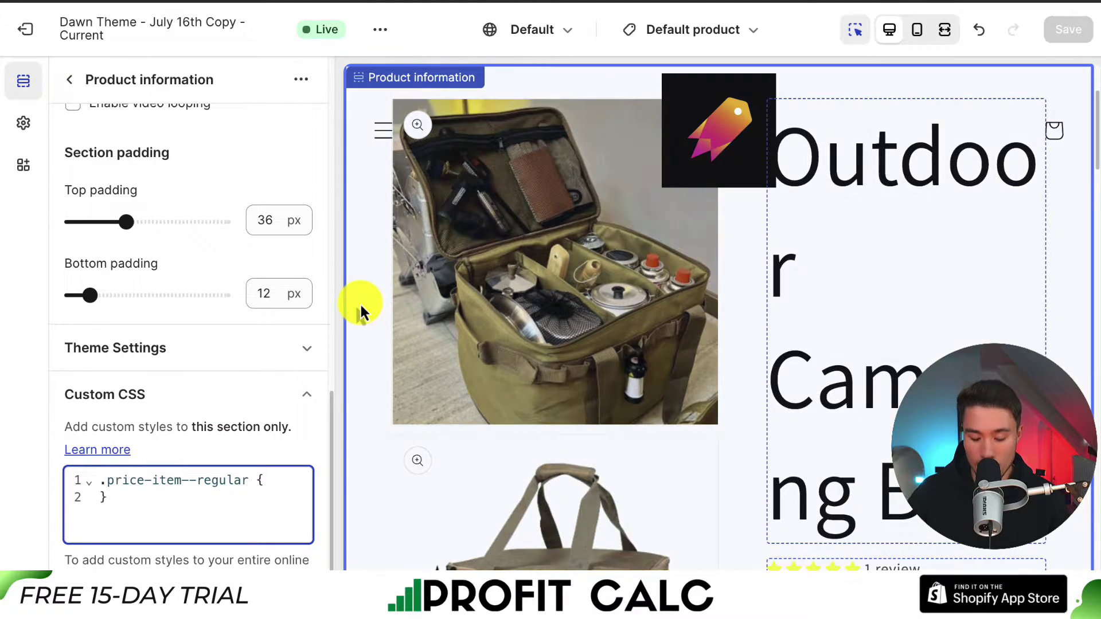
{"action": "key", "text": "ctrl+minus"}
{"action": "scroll", "coordinate": [338, 321], "scroll_direction": "down", "scroll_amount": 2}
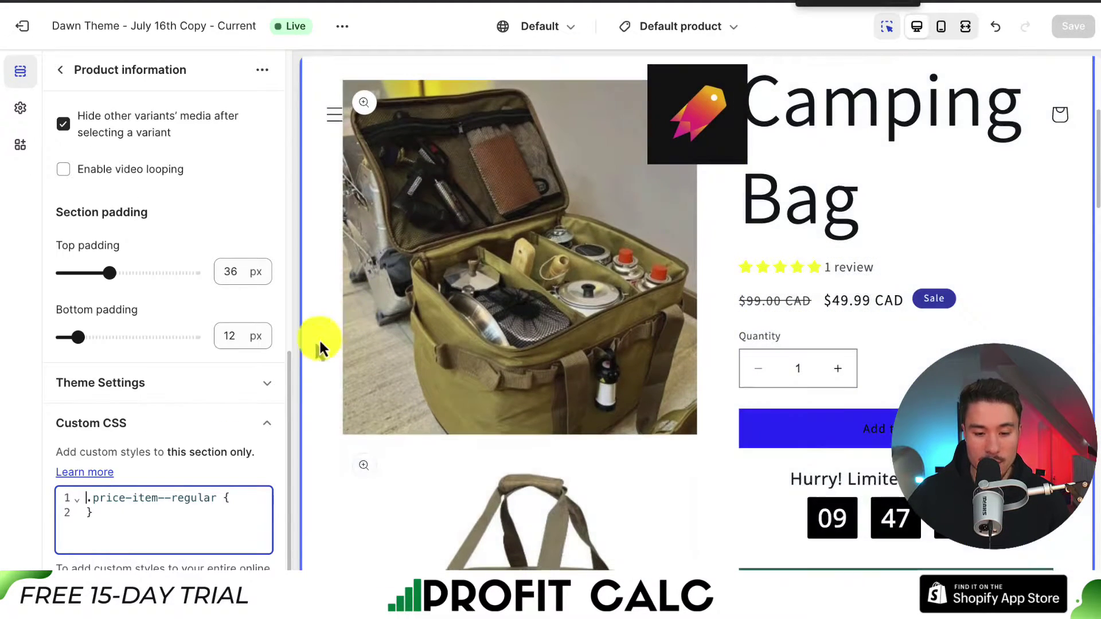
{"action": "key", "text": "Down"}
{"action": "key", "text": "Return"}
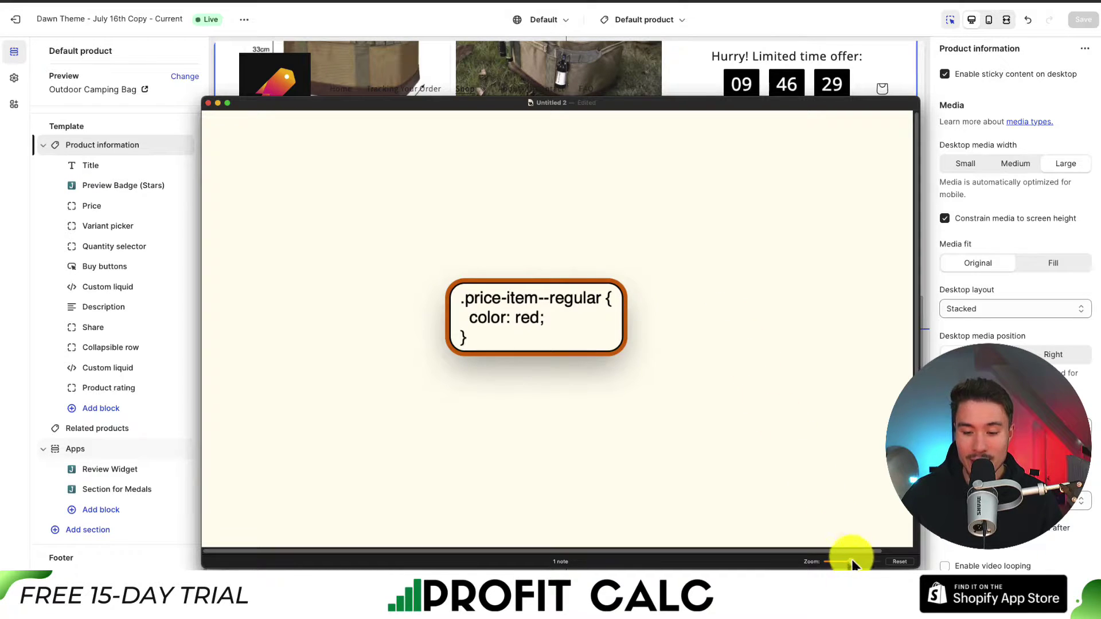
Step: Zoom in on the CSS snippet note and move it up and to the left
{"action": "left_click_drag", "start_coordinate": [851, 561], "coordinate": [857, 564]}
{"action": "left_click", "coordinate": [607, 399]}
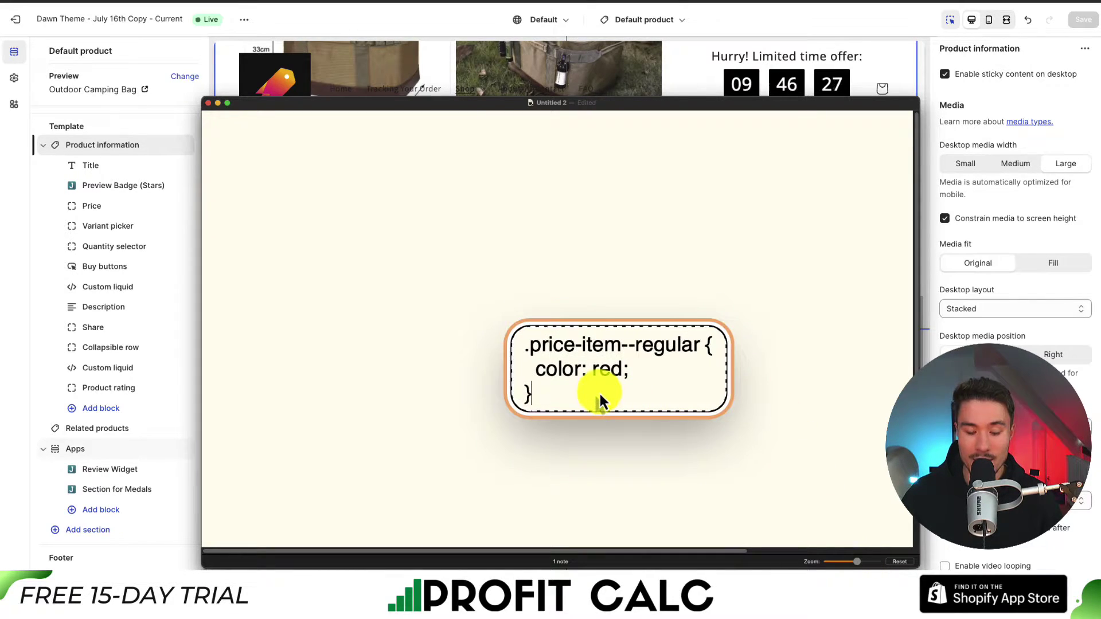
{"action": "left_click_drag", "start_coordinate": [600, 394], "coordinate": [521, 301]}
{"action": "left_click", "coordinate": [539, 298]}
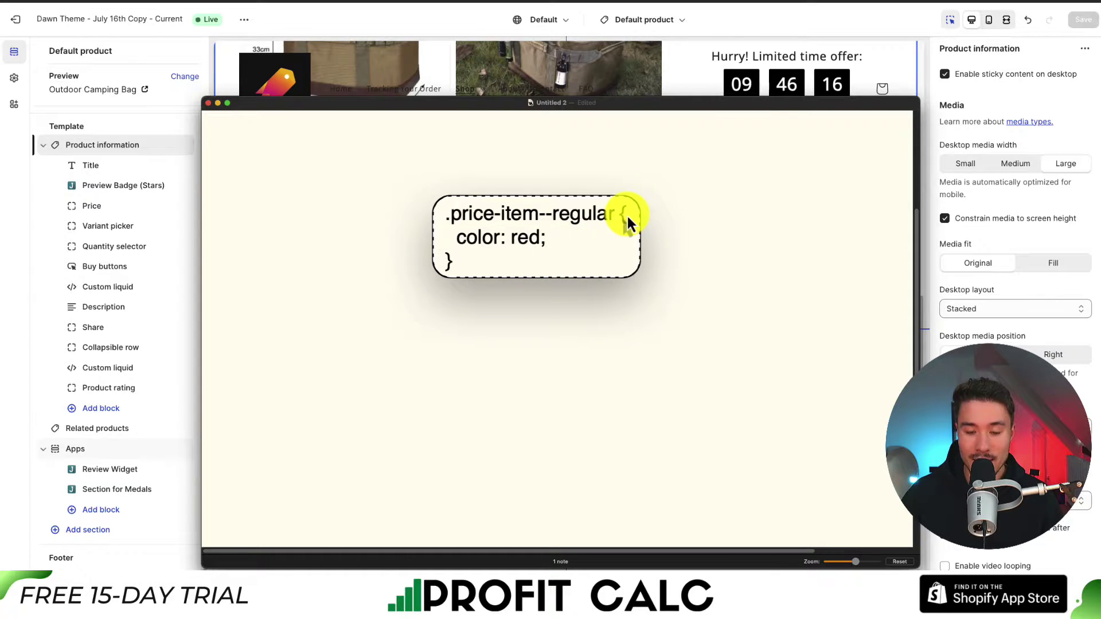
{"action": "left_click", "coordinate": [511, 242]}
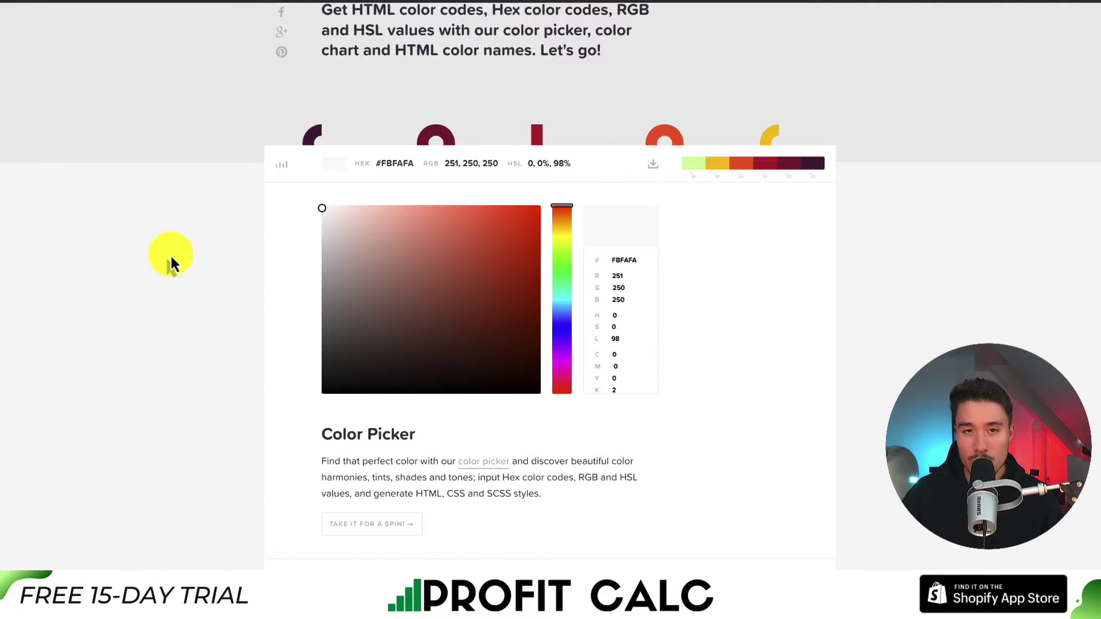
Step: Pick the bright green #5BC90A in the HTML colour picker and select its hex code
{"action": "mouse_move", "coordinate": [367, 281]}
{"action": "left_mouse_down"}
{"action": "mouse_move", "coordinate": [528, 315]}
{"action": "mouse_move", "coordinate": [472, 206]}
{"action": "left_mouse_up"}
{"action": "left_click_drag", "start_coordinate": [561, 240], "coordinate": [530, 256]}
{"action": "left_click", "coordinate": [529, 246]}
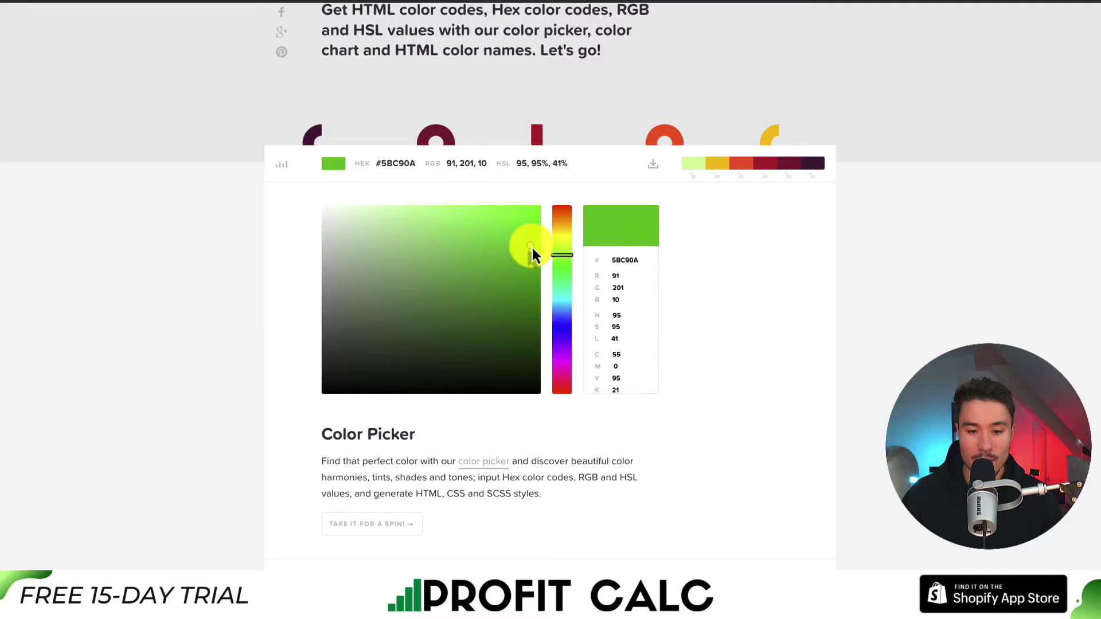
{"action": "left_click_drag", "start_coordinate": [417, 164], "coordinate": [375, 166]}
{"action": "key", "text": "super+c"}
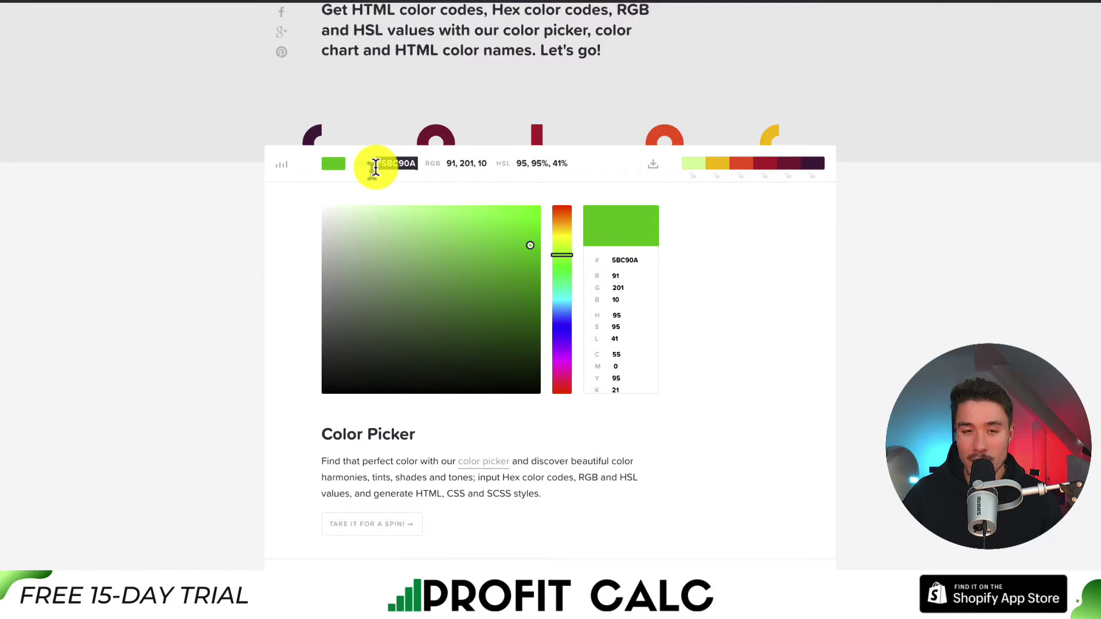
Step: Replace red in the note's color value with #5BC90A and select the whole snippet
{"action": "key", "text": "super+Tab"}
{"action": "double_click", "coordinate": [518, 238]}
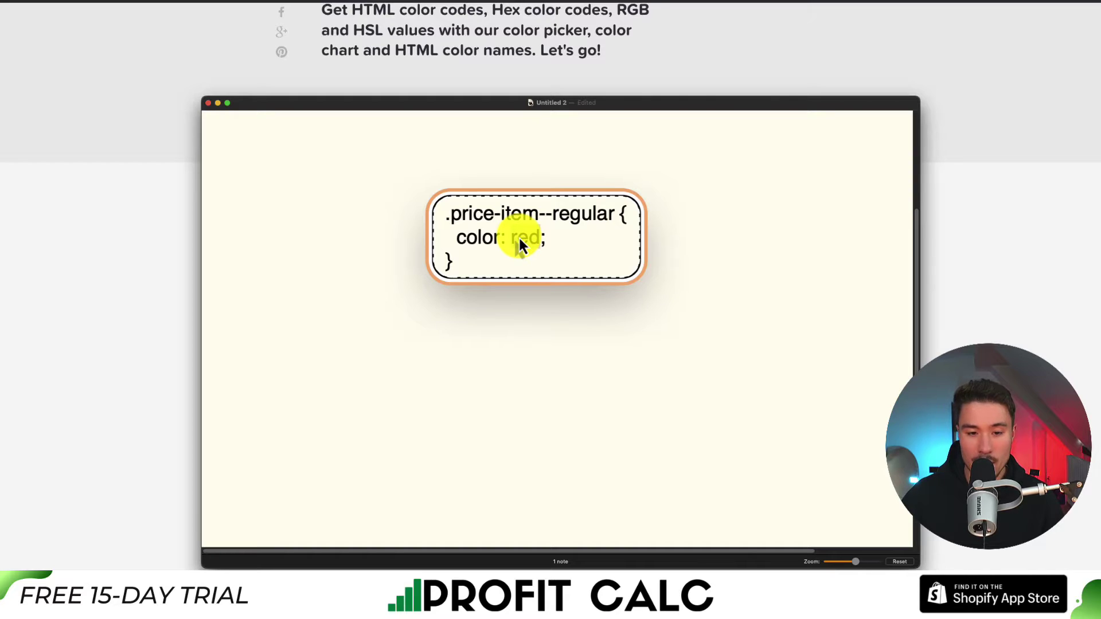
{"action": "key", "text": "super+v"}
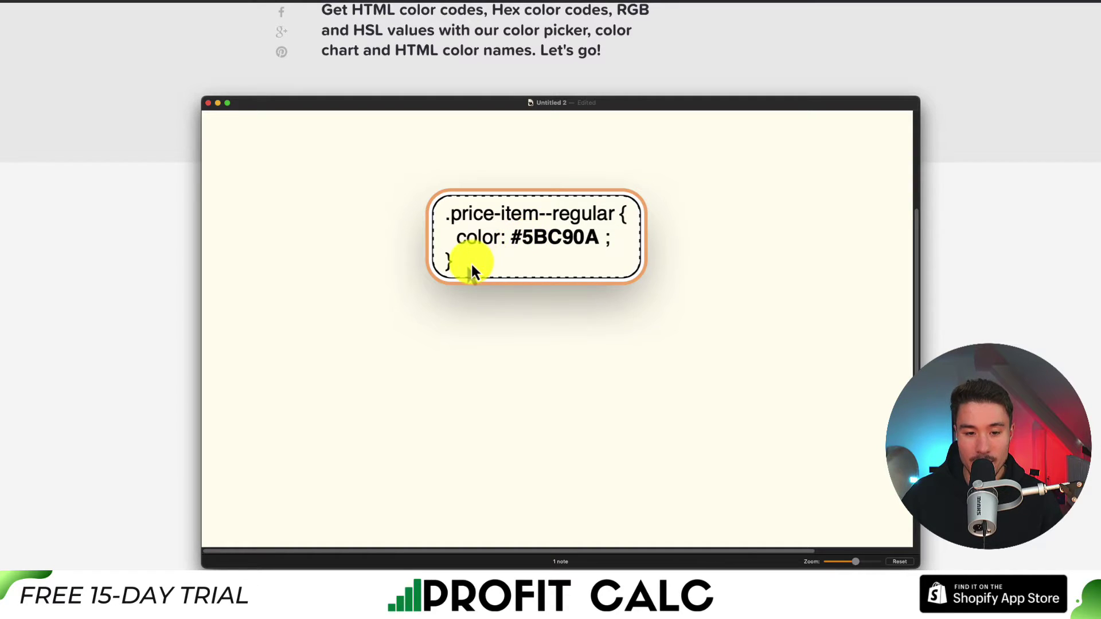
{"action": "left_click_drag", "start_coordinate": [471, 268], "coordinate": [440, 215]}
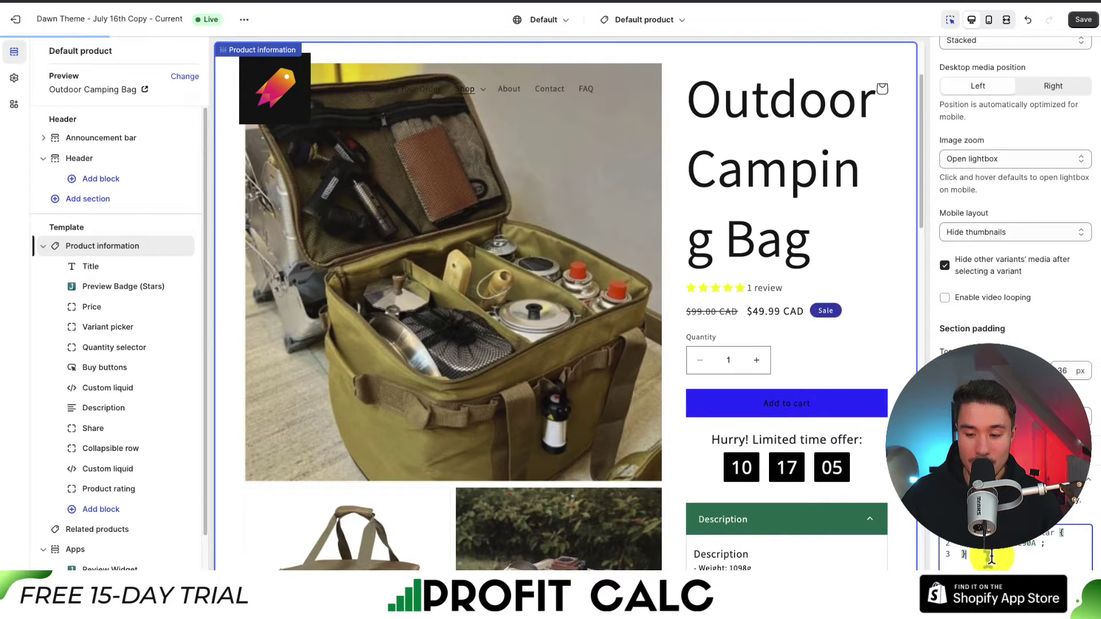
Step: Save the section's #5BC90A Custom CSS rule so the $99.00 CAD price turns green
{"action": "key", "text": "ctrl+a"}
{"action": "left_click", "coordinate": [1079, 21]}
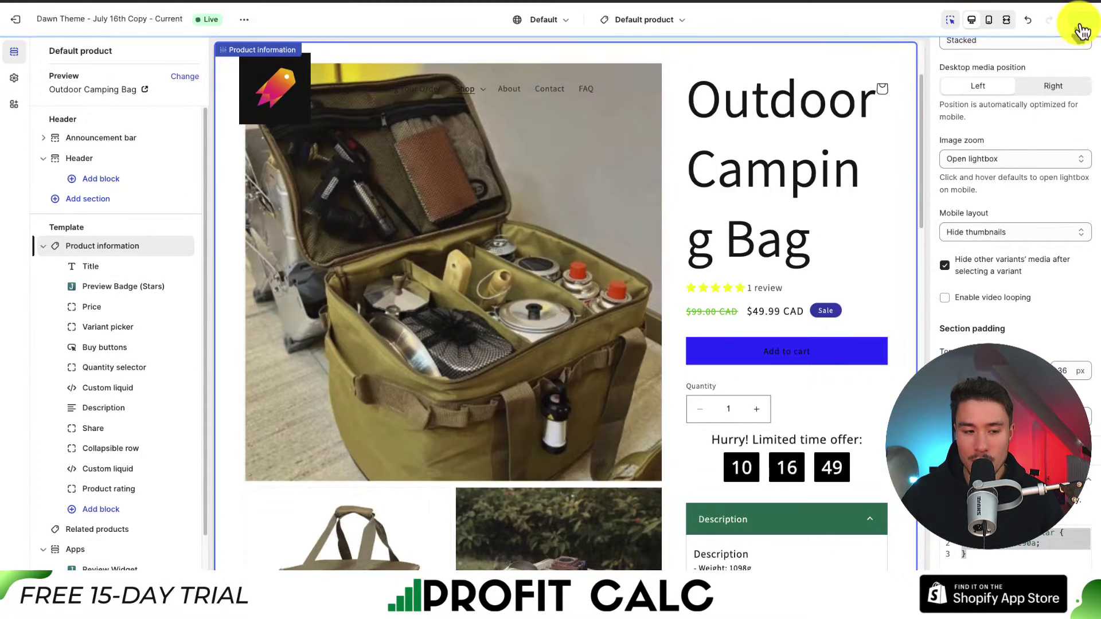
{"action": "mouse_move", "coordinate": [180, 310]}
{"action": "left_mouse_down"}
{"action": "mouse_move", "coordinate": [179, 336]}
{"action": "mouse_move", "coordinate": [180, 310]}
{"action": "left_mouse_up"}
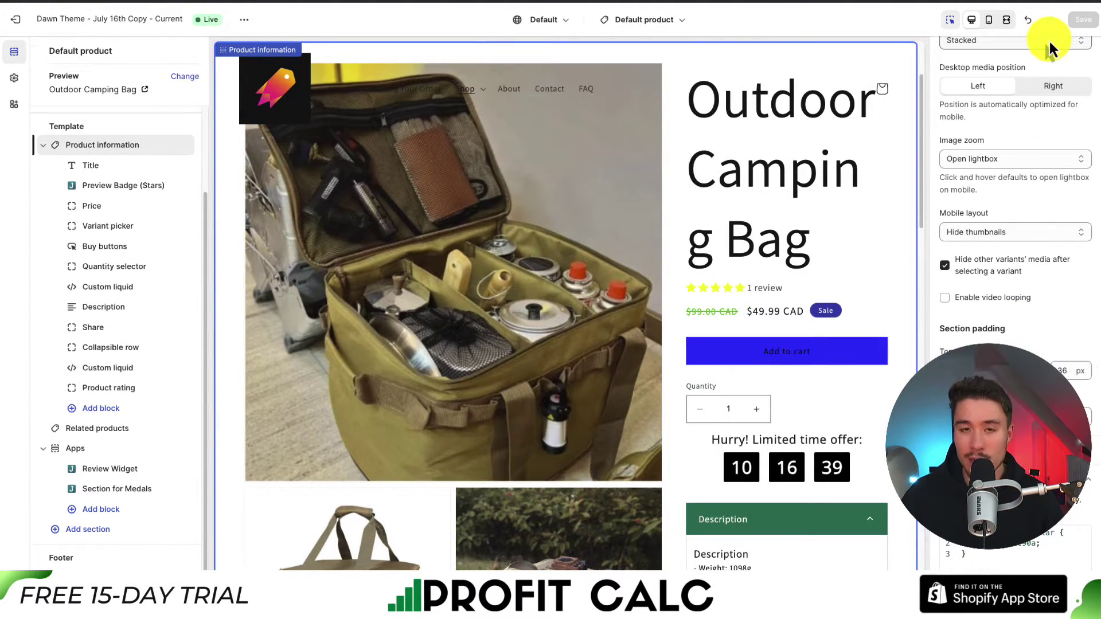
{"action": "left_click", "coordinate": [697, 321]}
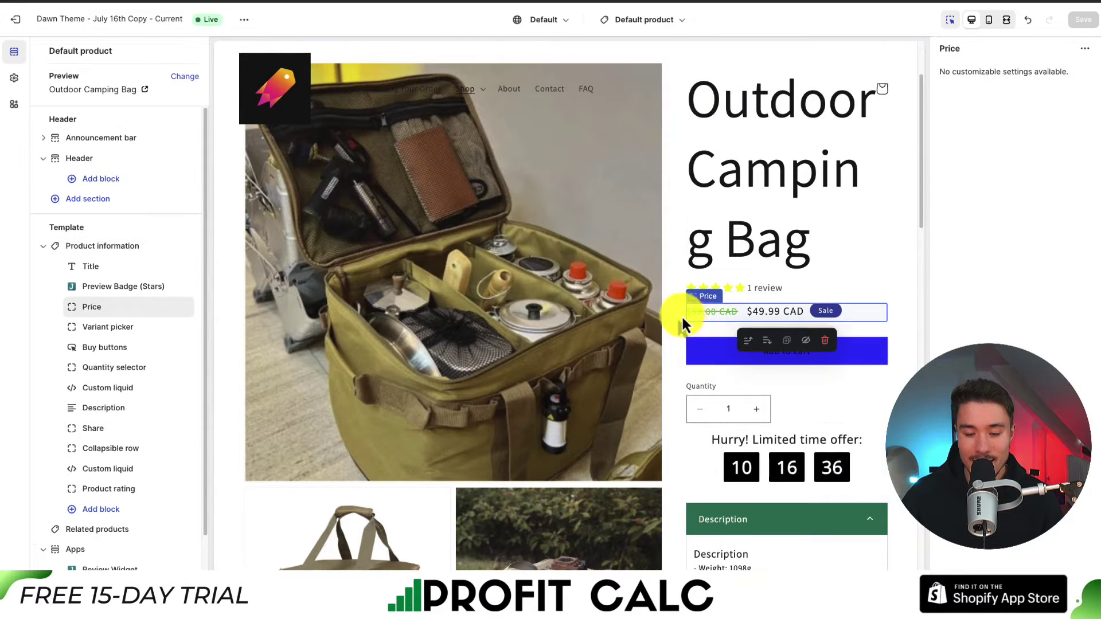
{"action": "left_click", "coordinate": [681, 315]}
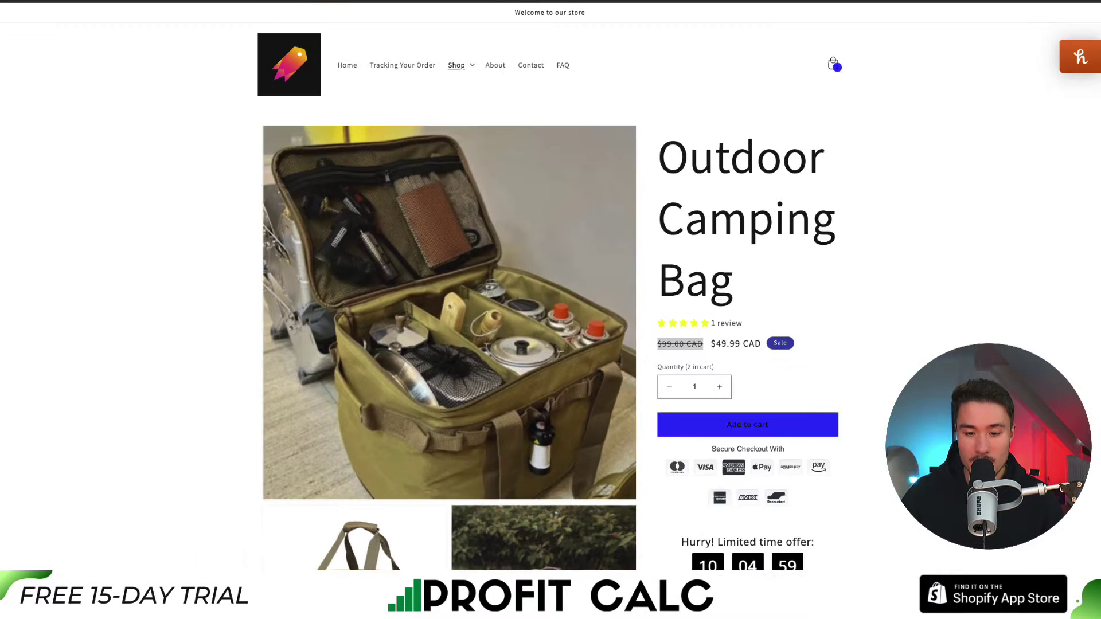
Step: Check that the live page's crossed-out $99.00 CAD price now shows in green
{"action": "scroll", "coordinate": [376, 71], "scroll_direction": "down", "scroll_amount": 1}
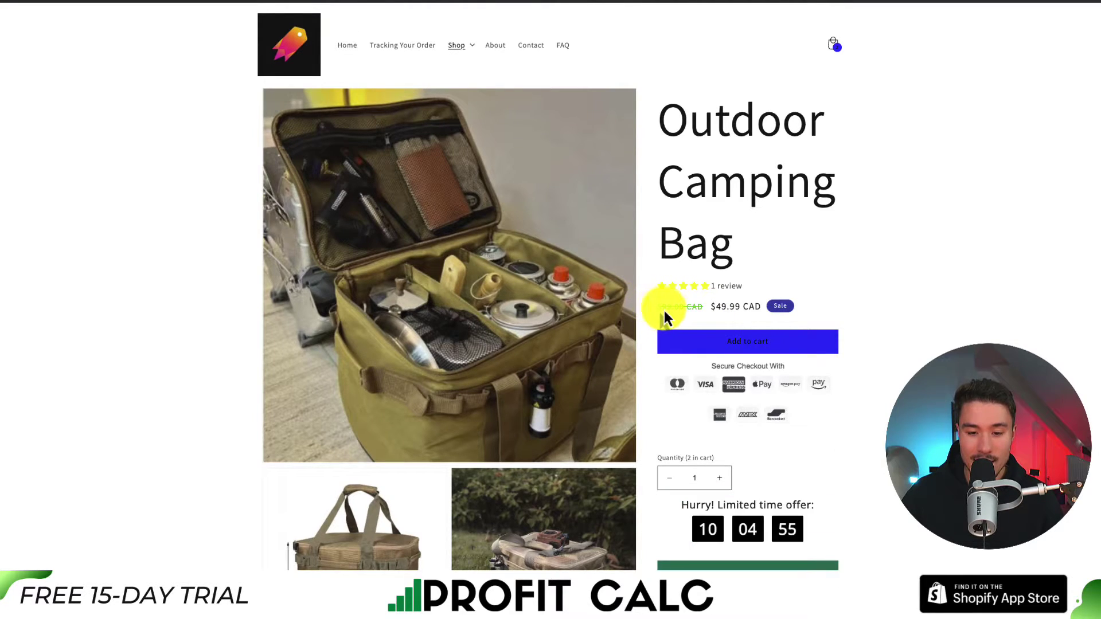
{"action": "mouse_move", "coordinate": [657, 309]}
{"action": "left_mouse_down"}
{"action": "mouse_move", "coordinate": [698, 309]}
{"action": "mouse_move", "coordinate": [664, 305]}
{"action": "left_mouse_up"}
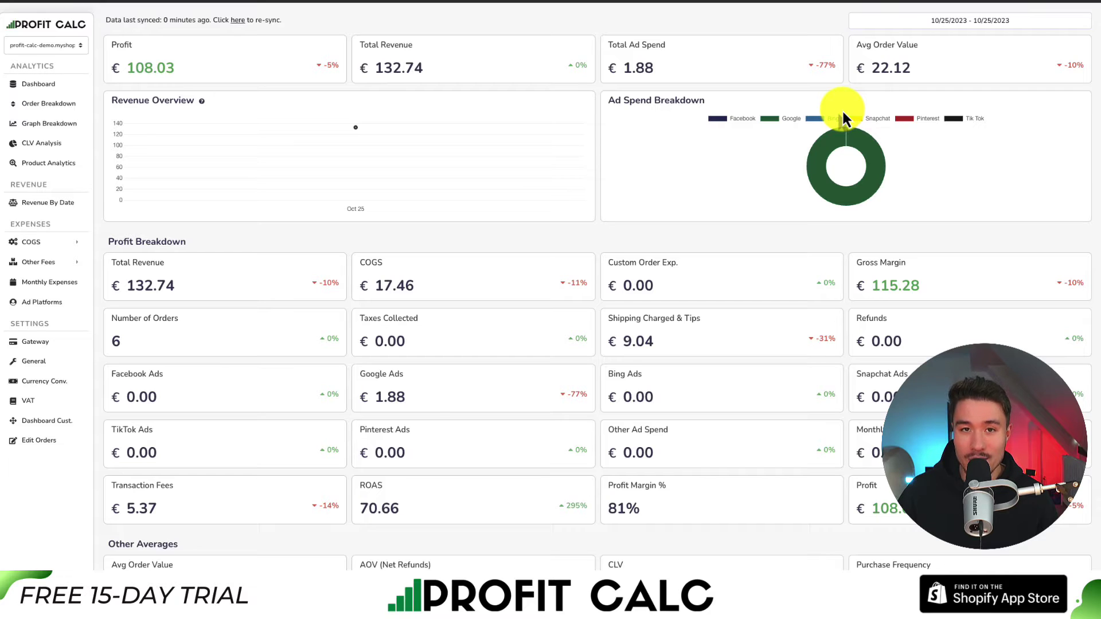
Step: Set the Profit Calc date range to the last 7 days, 10/19/2023 - 10/25/2023
{"action": "left_click", "coordinate": [988, 20]}
{"action": "left_click", "coordinate": [1032, 78]}
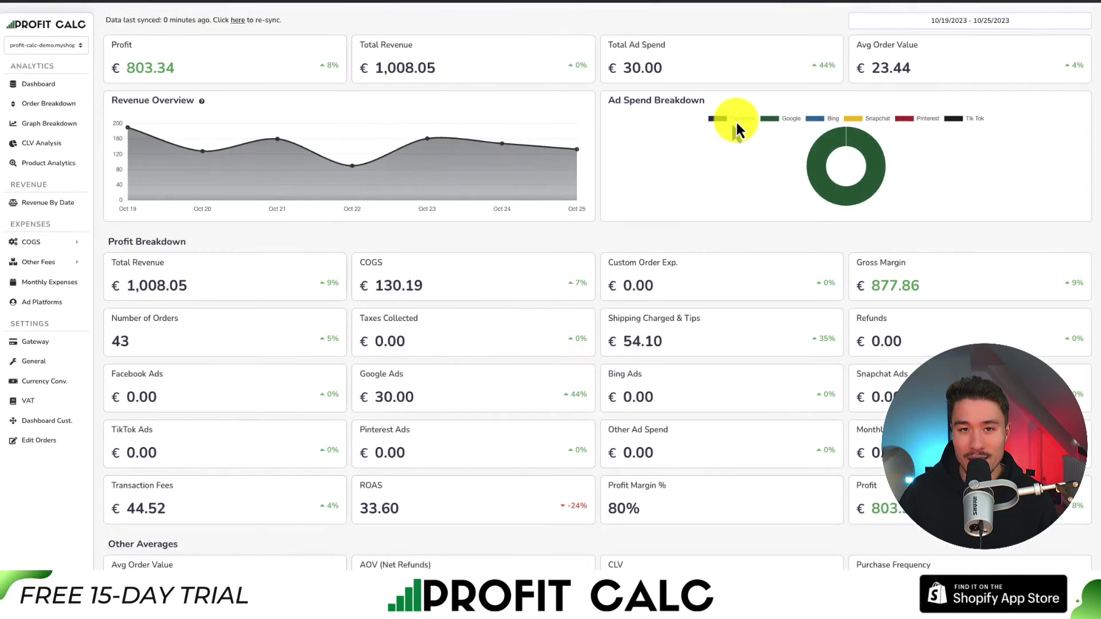
{"action": "left_click_drag", "start_coordinate": [1096, 38], "coordinate": [1096, 60]}
{"action": "scroll", "coordinate": [1026, 167], "scroll_direction": "up", "scroll_amount": 1}
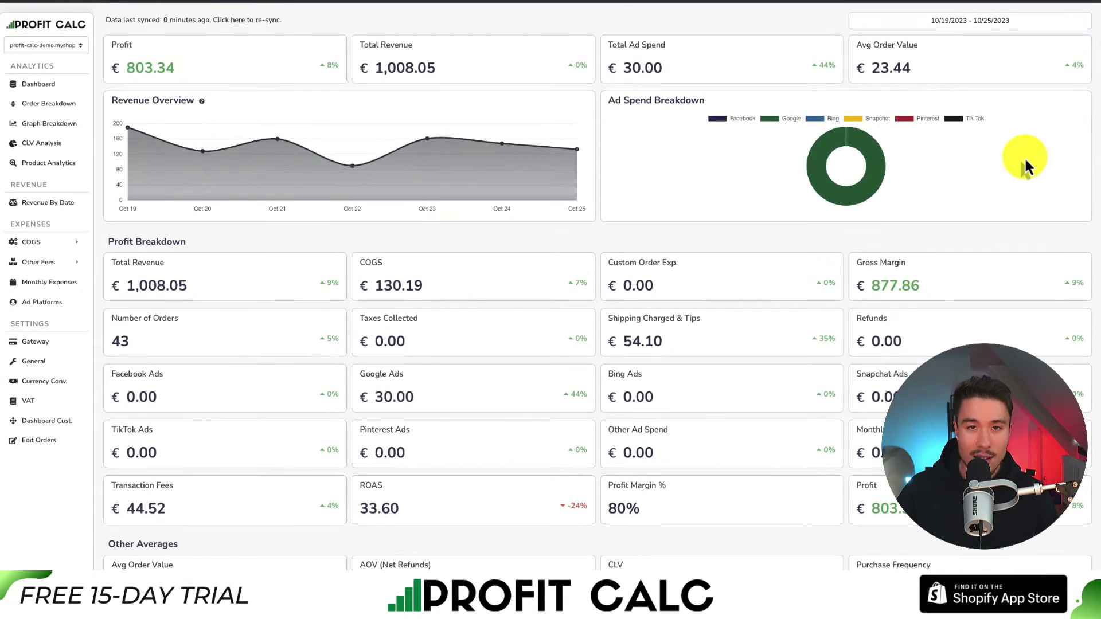